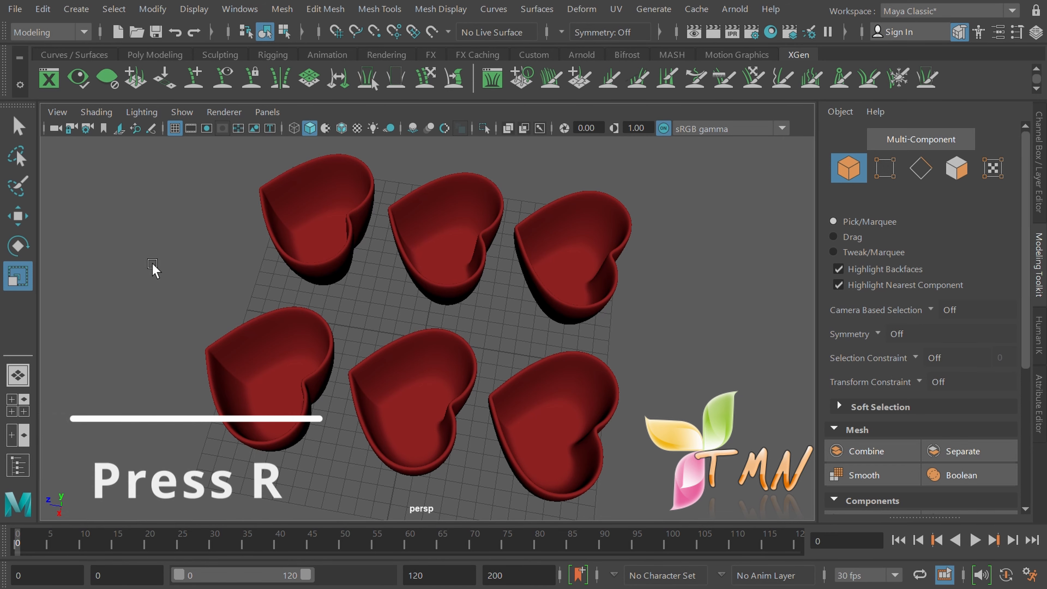
Switch from the Scale tool to the Rotate tool
key(e)
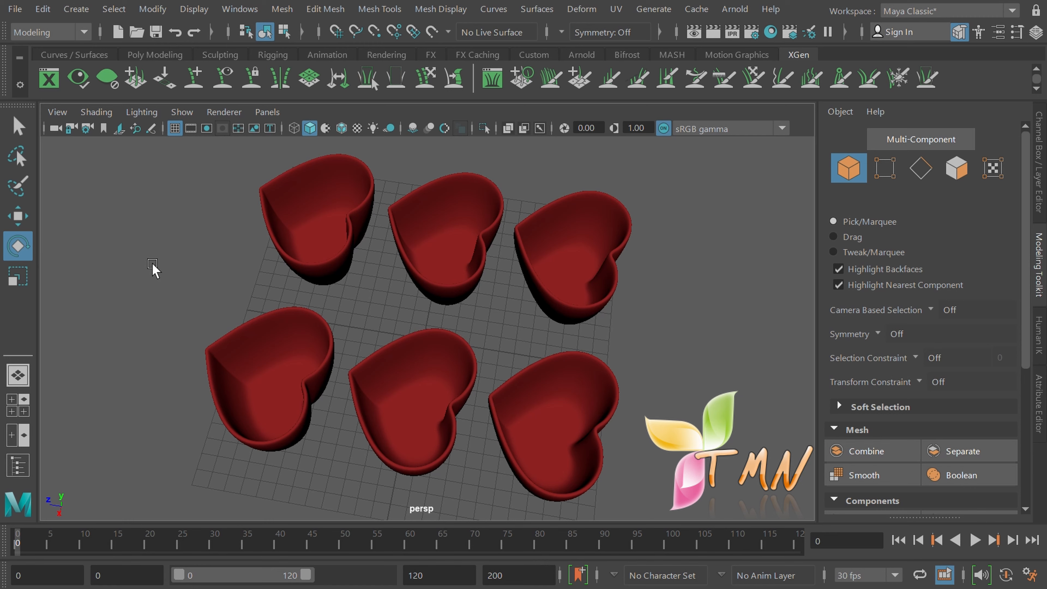
Select the front-left heart bowl and tilt and spin it with the rotate rings
click(263, 372)
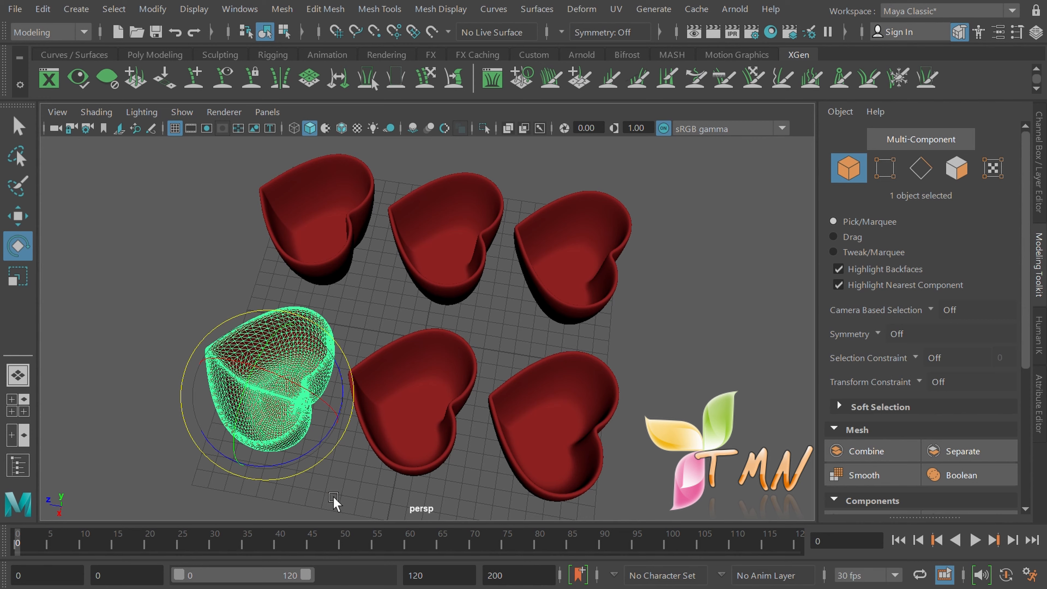
alt+drag(339, 498, 347, 450)
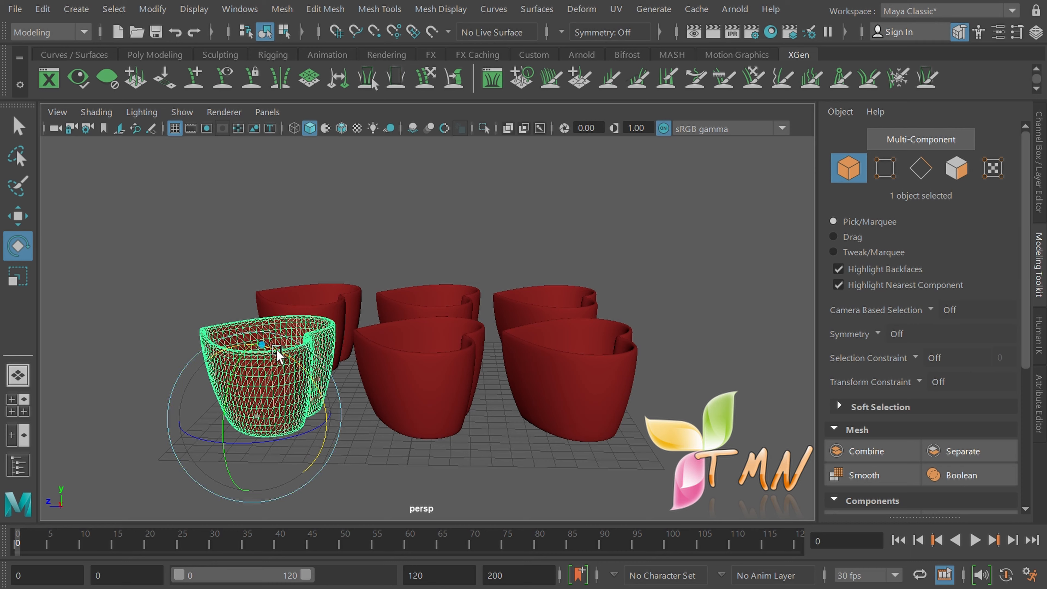
mouse_move(276, 350)
mouse_down()
mouse_move(313, 409)
mouse_move(253, 353)
mouse_move(304, 394)
mouse_move(270, 356)
mouse_up()
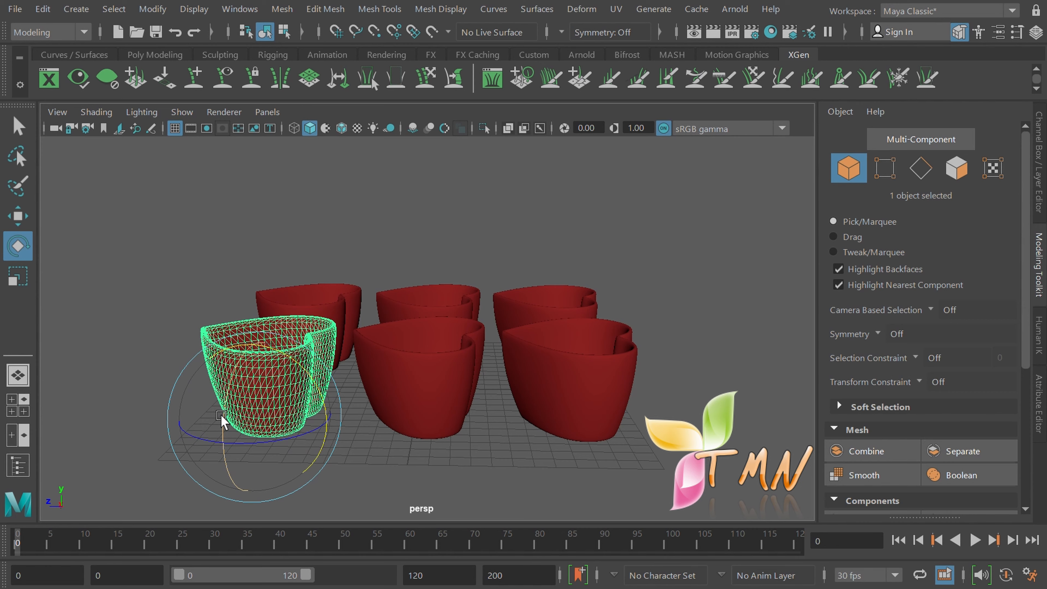
drag(223, 415, 243, 421)
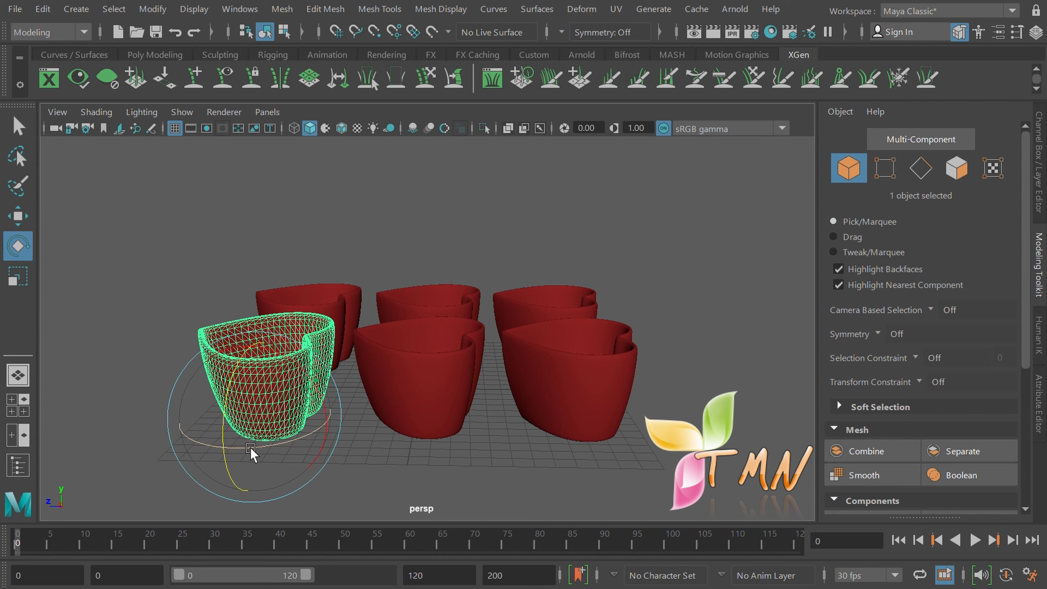
mouse_move(251, 447)
mouse_down()
mouse_move(275, 450)
mouse_move(231, 453)
mouse_move(298, 442)
mouse_move(253, 451)
mouse_up()
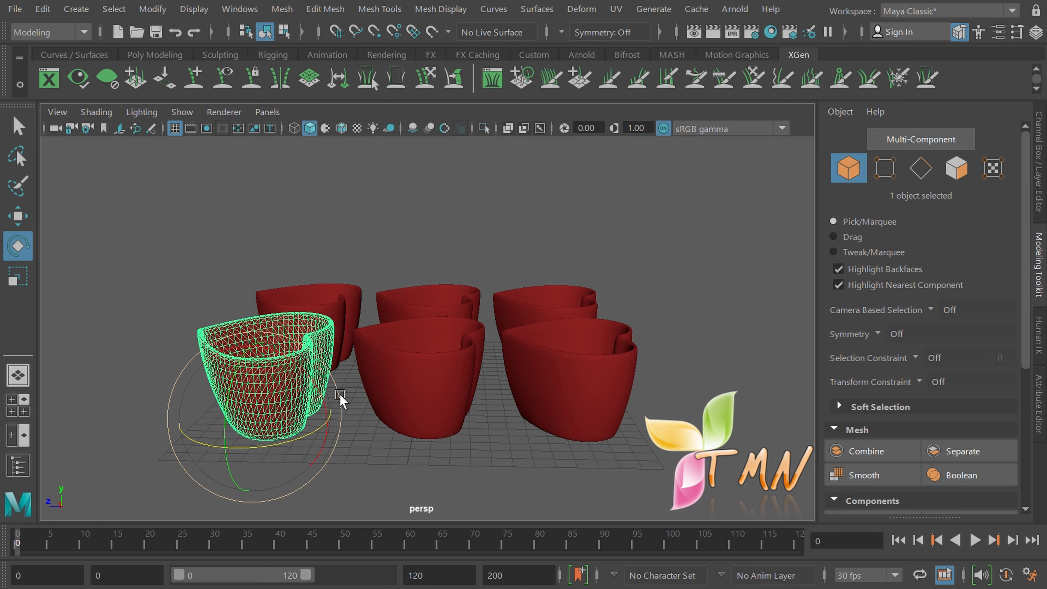
mouse_move(340, 395)
mouse_down()
mouse_move(338, 416)
mouse_move(323, 351)
mouse_move(340, 424)
mouse_move(323, 392)
mouse_move(323, 402)
mouse_up()
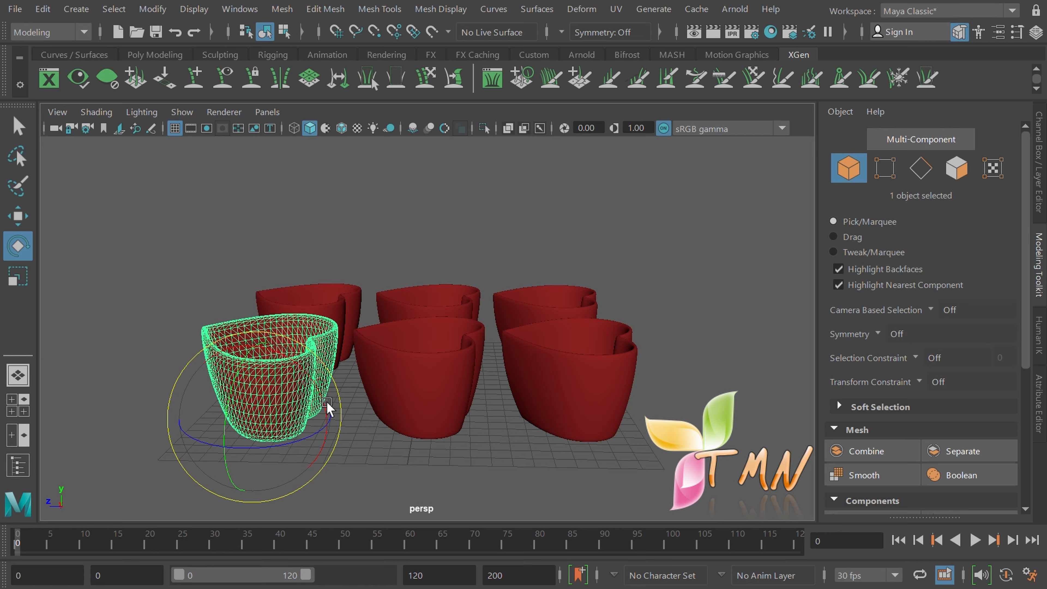
alt+drag(350, 446, 352, 468)
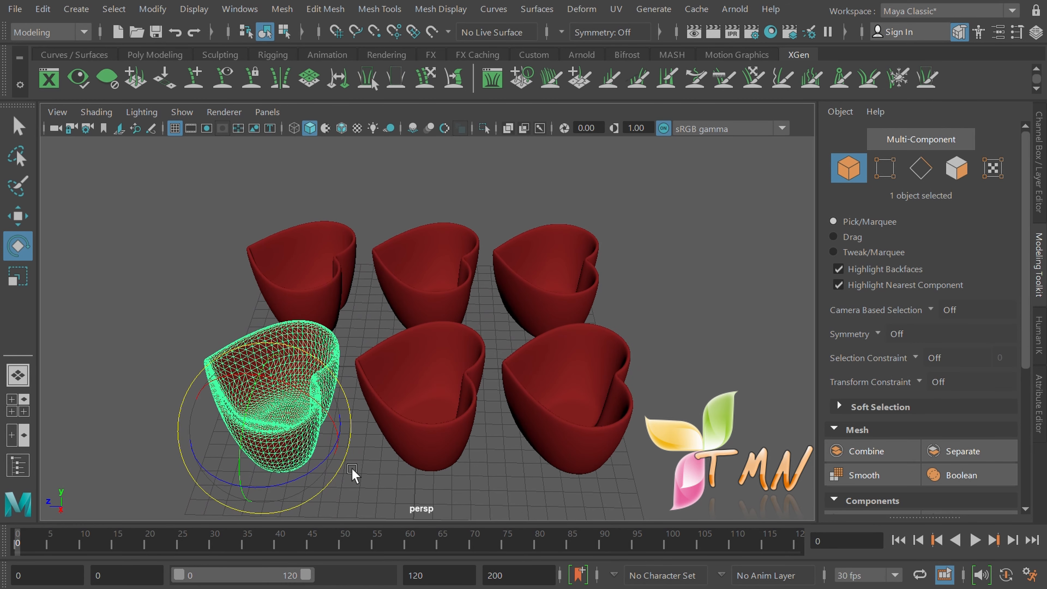
Free-rotate the front-left bowl further, then deselect and reselect it
mouse_move(308, 349)
mouse_down()
mouse_move(339, 399)
mouse_move(299, 356)
mouse_move(313, 369)
mouse_up()
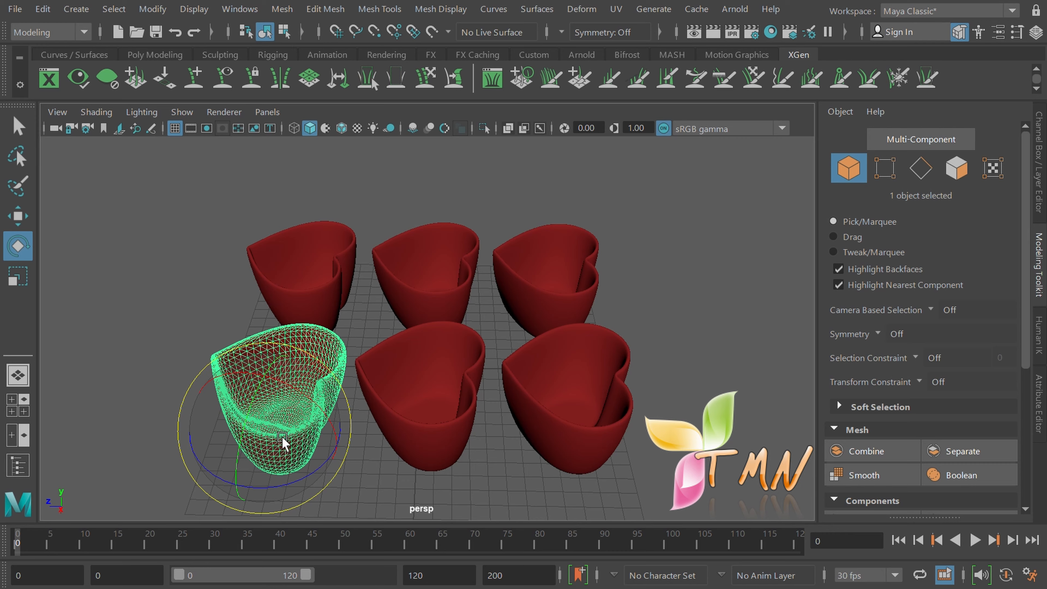
mouse_move(286, 429)
mouse_down()
mouse_move(292, 438)
mouse_move(276, 407)
mouse_move(290, 466)
mouse_move(264, 386)
mouse_move(290, 431)
mouse_up()
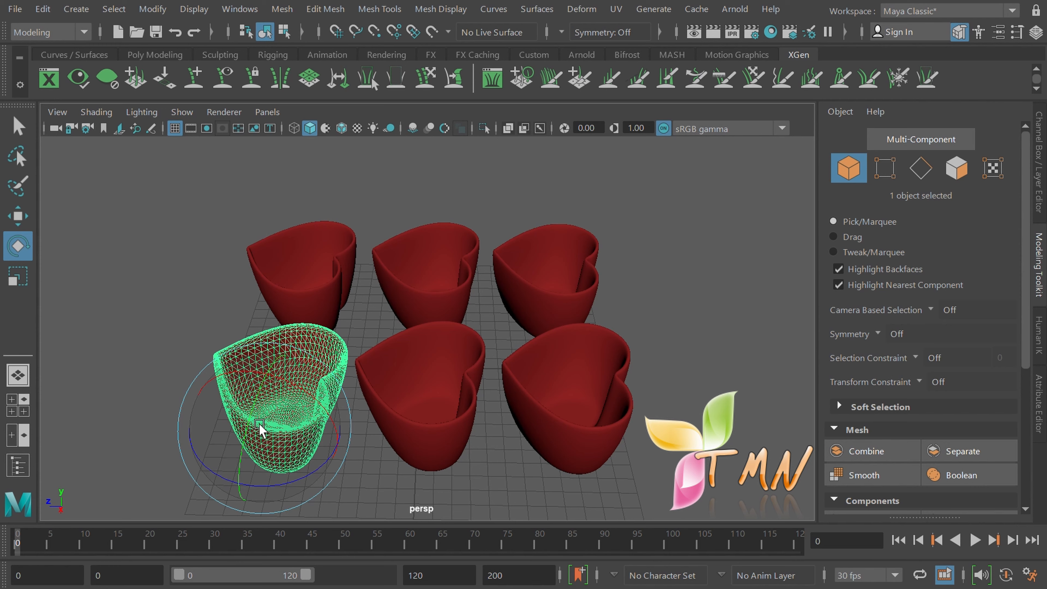
click(157, 396)
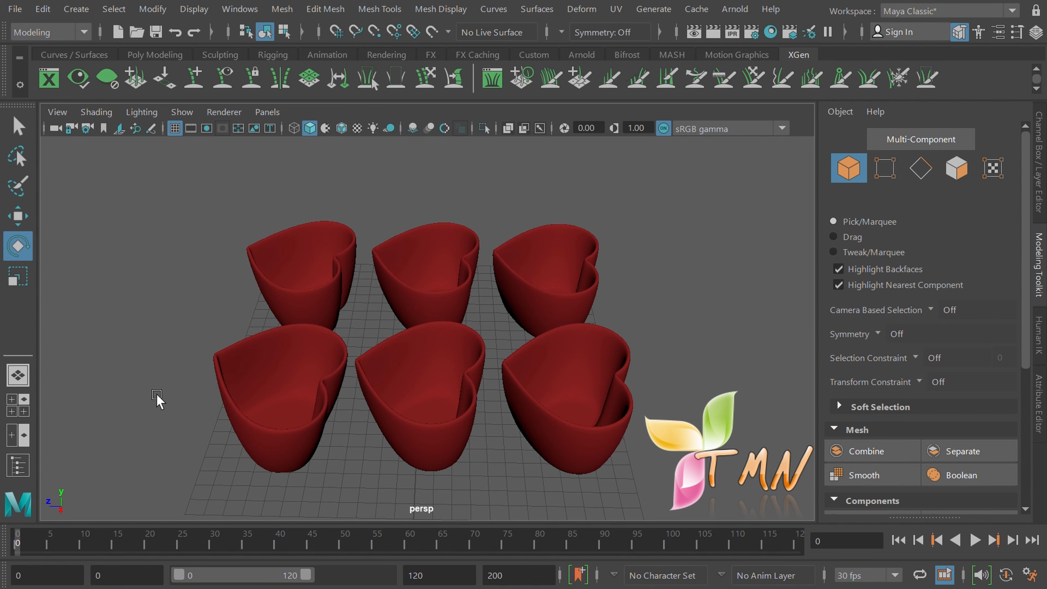
click(251, 396)
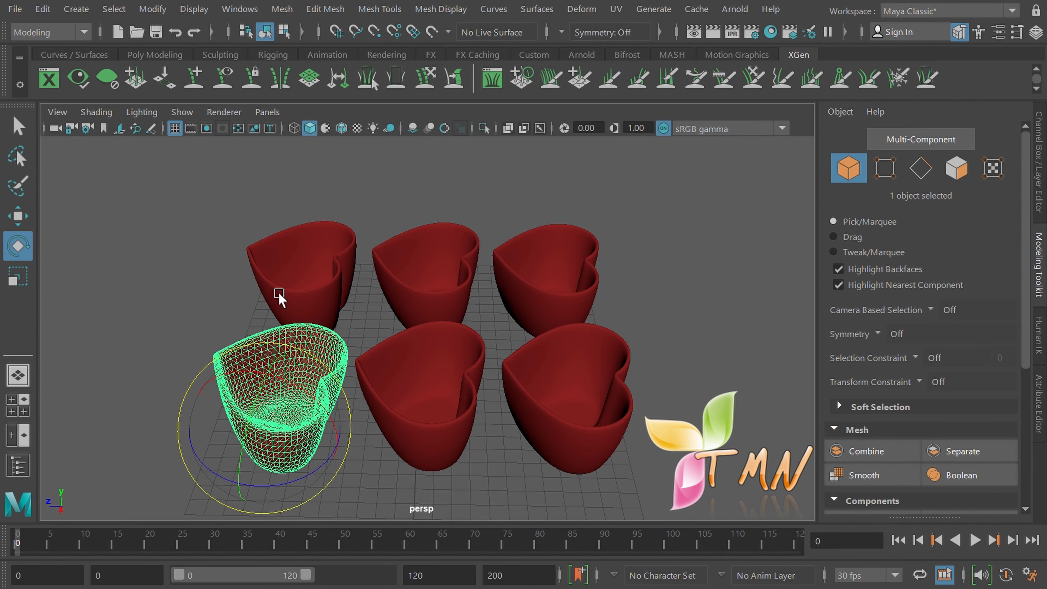
Rotate the front-left and back-left bowls together, then switch to the Scale tool
shift+click(285, 267)
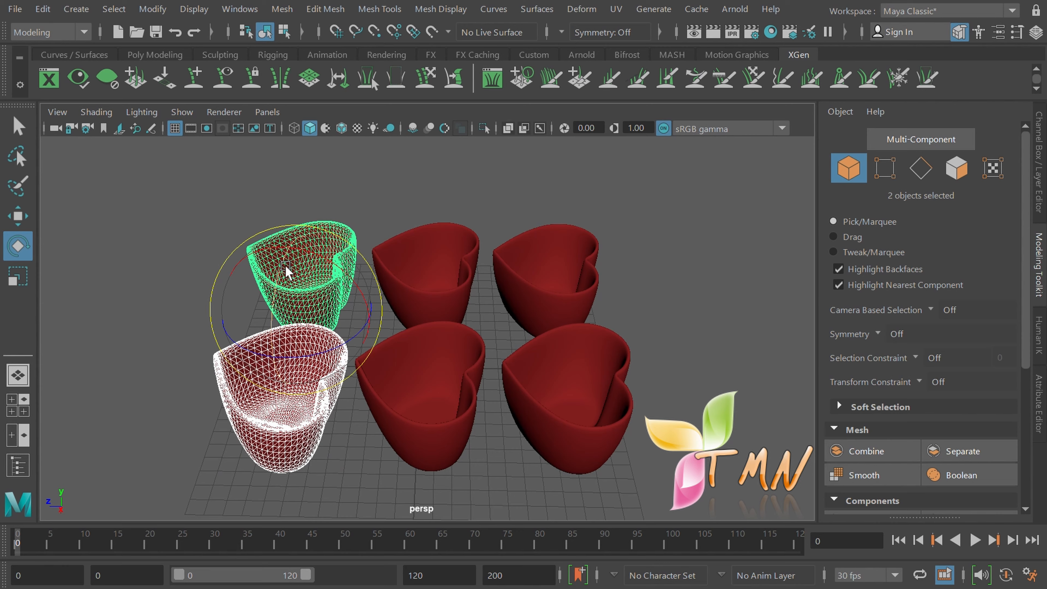
drag(299, 249, 283, 283)
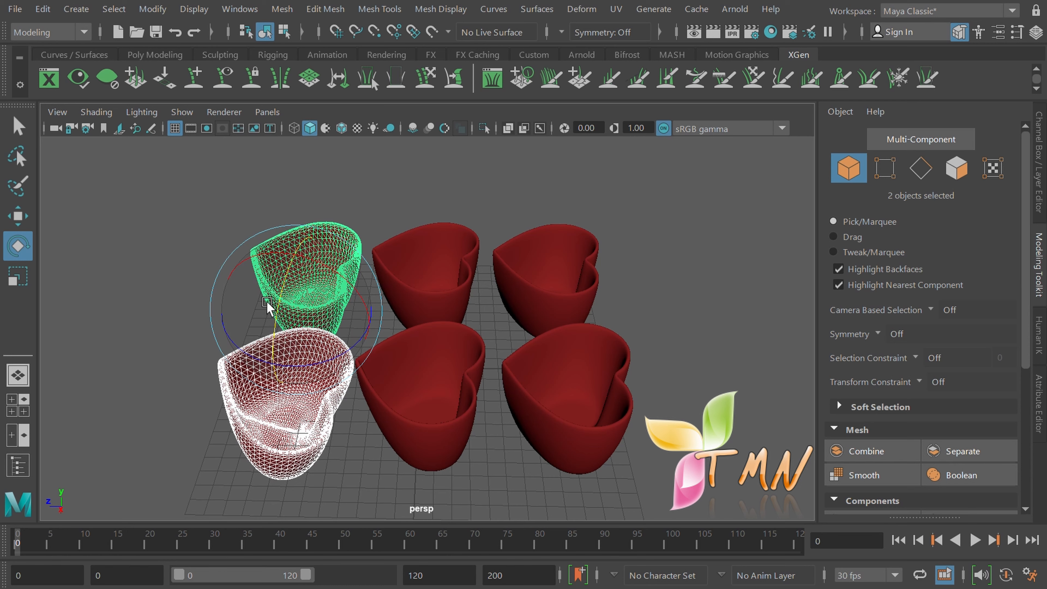
click(192, 346)
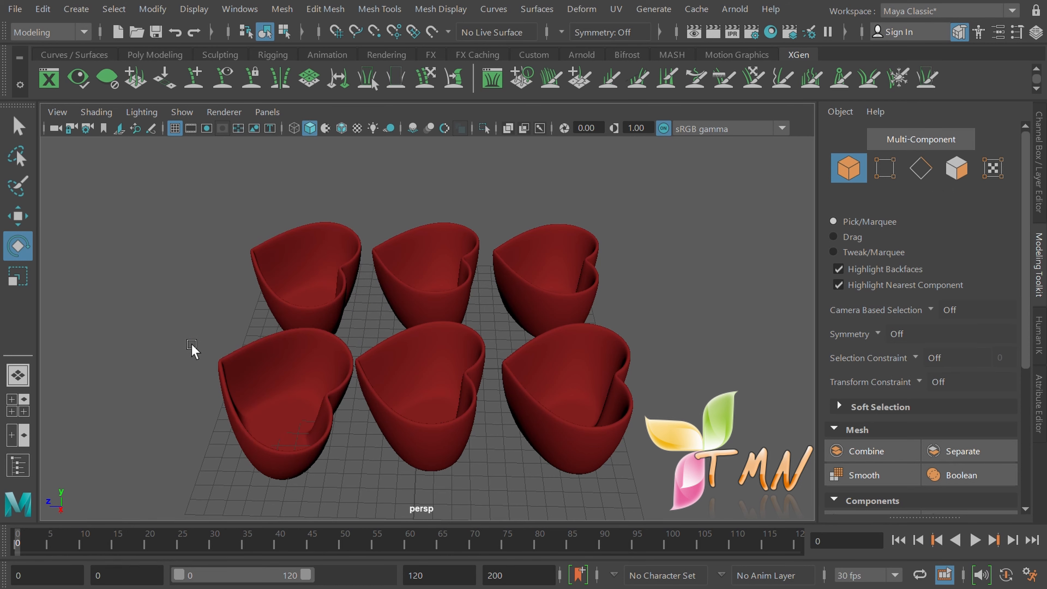
click(18, 277)
Select the front-left bowl and stretch it taller and wider along its axes
click(281, 392)
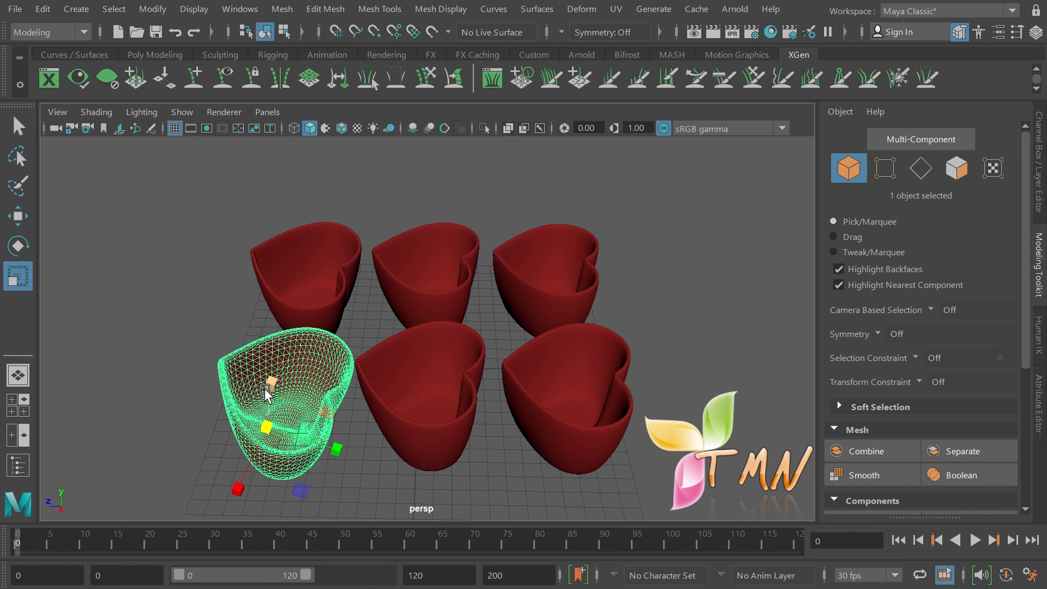
mouse_move(239, 478)
mouse_down()
mouse_move(218, 536)
mouse_move(242, 483)
mouse_up()
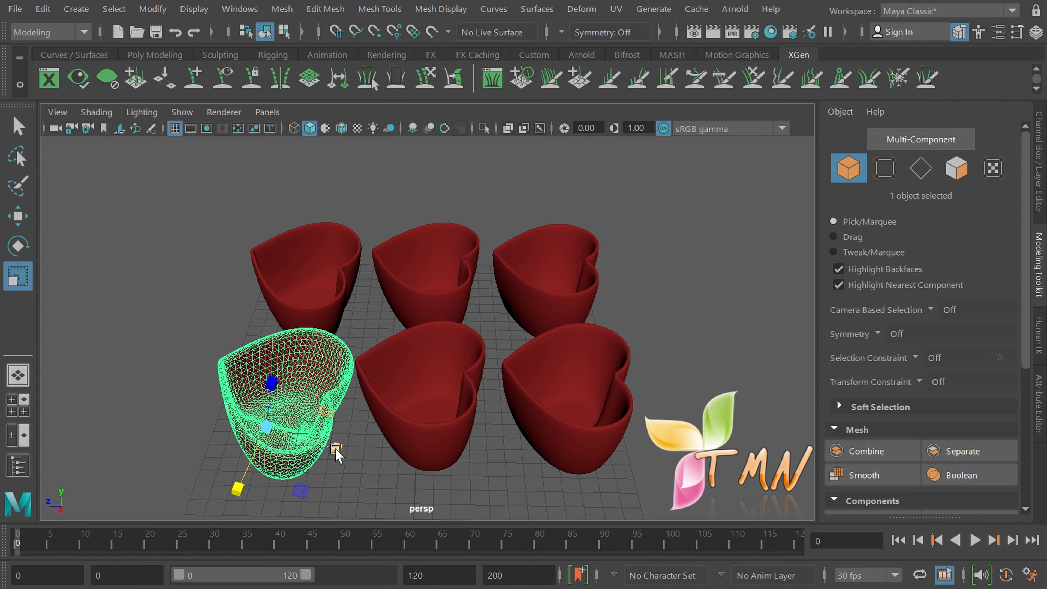
mouse_move(336, 451)
mouse_down()
mouse_move(396, 447)
mouse_move(322, 440)
mouse_move(337, 452)
mouse_up()
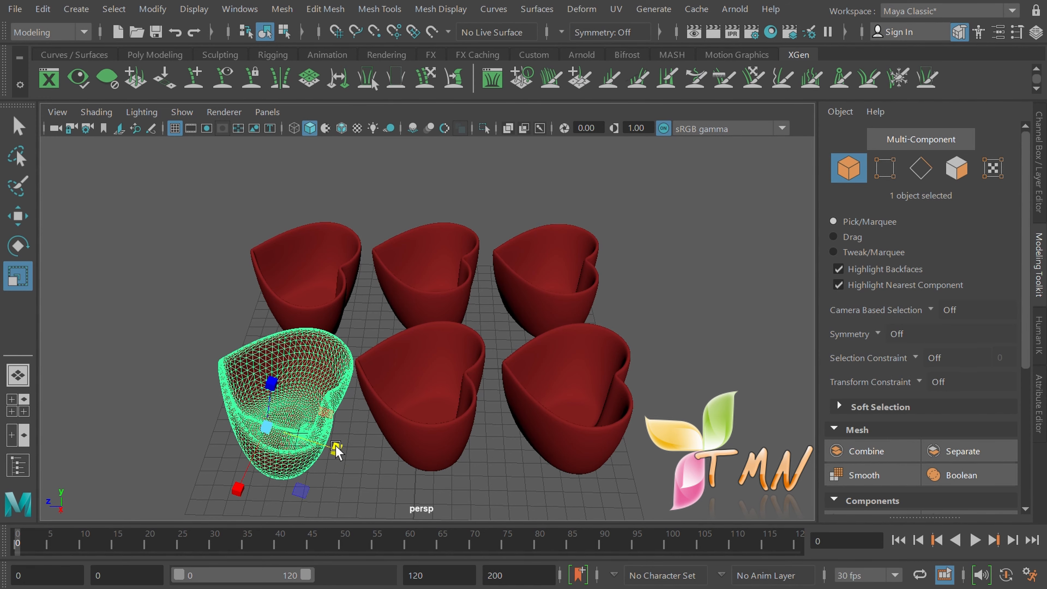
mouse_move(272, 387)
mouse_down()
mouse_move(273, 345)
mouse_move(275, 373)
mouse_move(283, 350)
mouse_move(275, 394)
mouse_up()
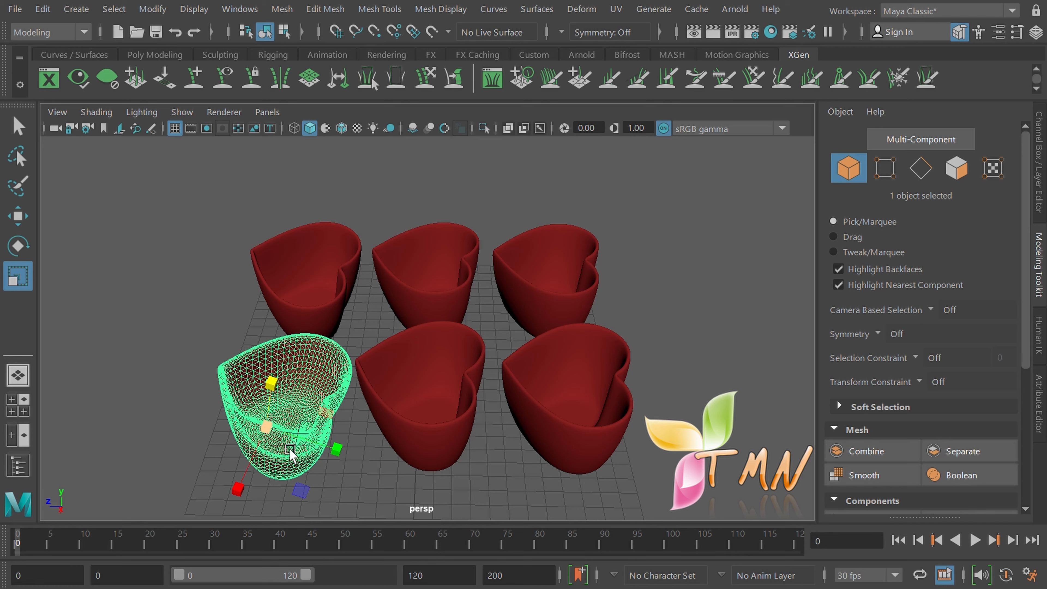
mouse_move(302, 490)
mouse_down()
mouse_move(296, 533)
mouse_move(298, 518)
mouse_move(305, 536)
mouse_move(313, 494)
mouse_up()
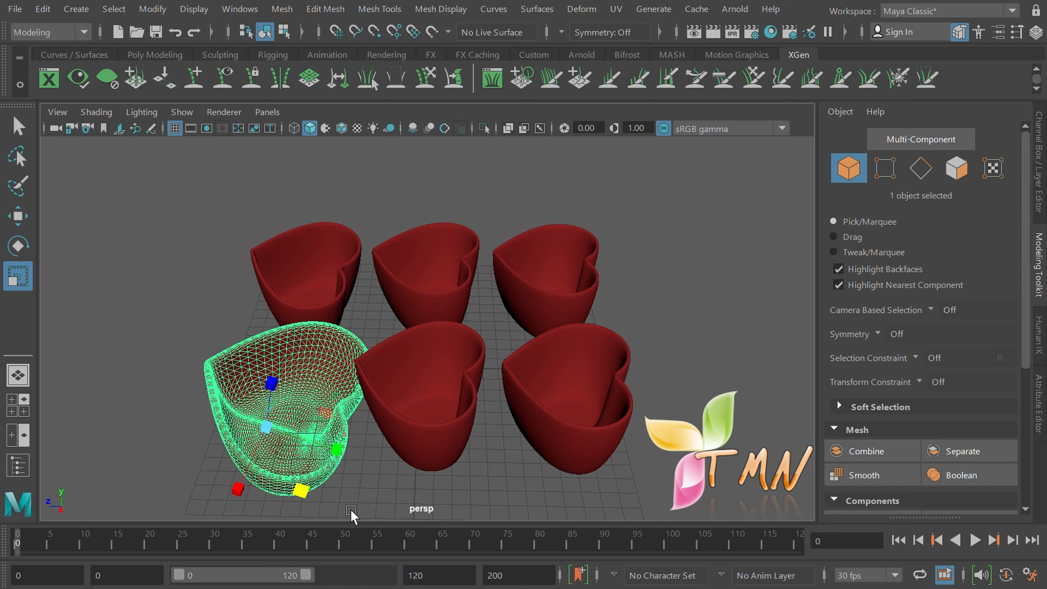
Scale the front-left bowl up evenly until it is clearly larger than the others
mouse_move(352, 512)
alt+mouse_down()
mouse_move(339, 496)
mouse_move(367, 479)
mouse_move(358, 495)
alt+mouse_up()
mouse_move(323, 398)
mouse_down()
mouse_move(380, 408)
mouse_move(322, 411)
mouse_move(338, 398)
mouse_move(314, 400)
mouse_move(326, 406)
mouse_up()
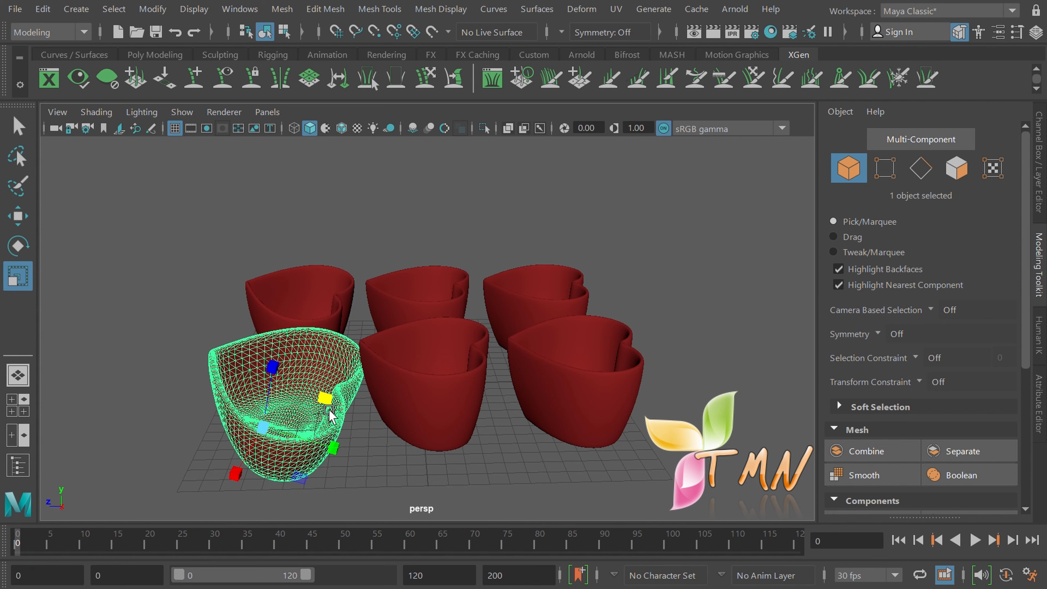
alt+drag(342, 445, 340, 466)
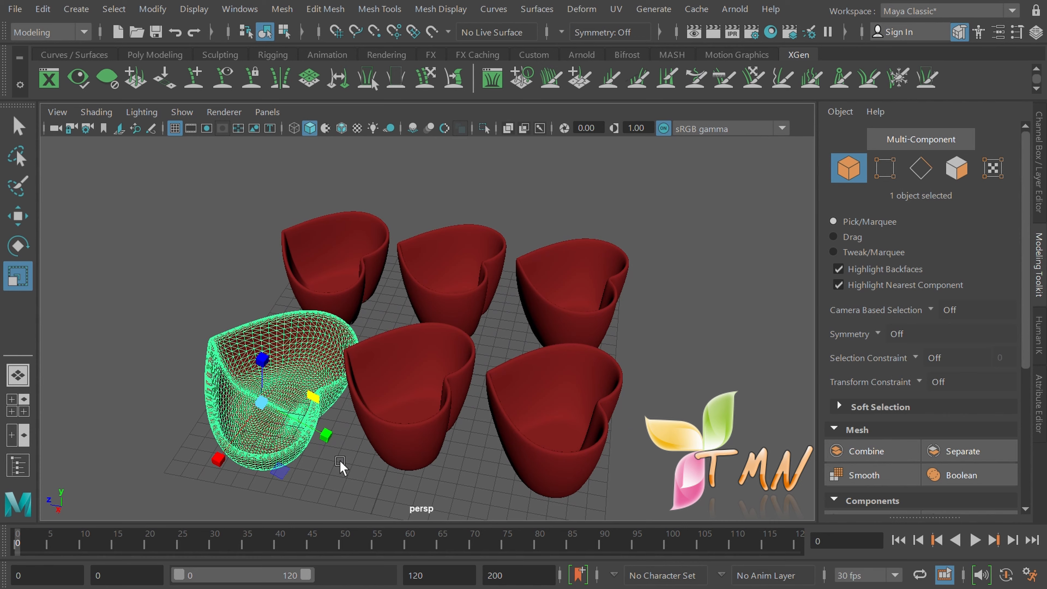
drag(263, 403, 279, 420)
mouse_move(335, 496)
alt+mouse_down()
mouse_move(320, 484)
mouse_move(295, 489)
mouse_move(346, 492)
mouse_move(324, 493)
alt+mouse_up()
mouse_move(266, 402)
mouse_down()
mouse_move(304, 455)
mouse_move(256, 382)
mouse_move(263, 389)
mouse_up()
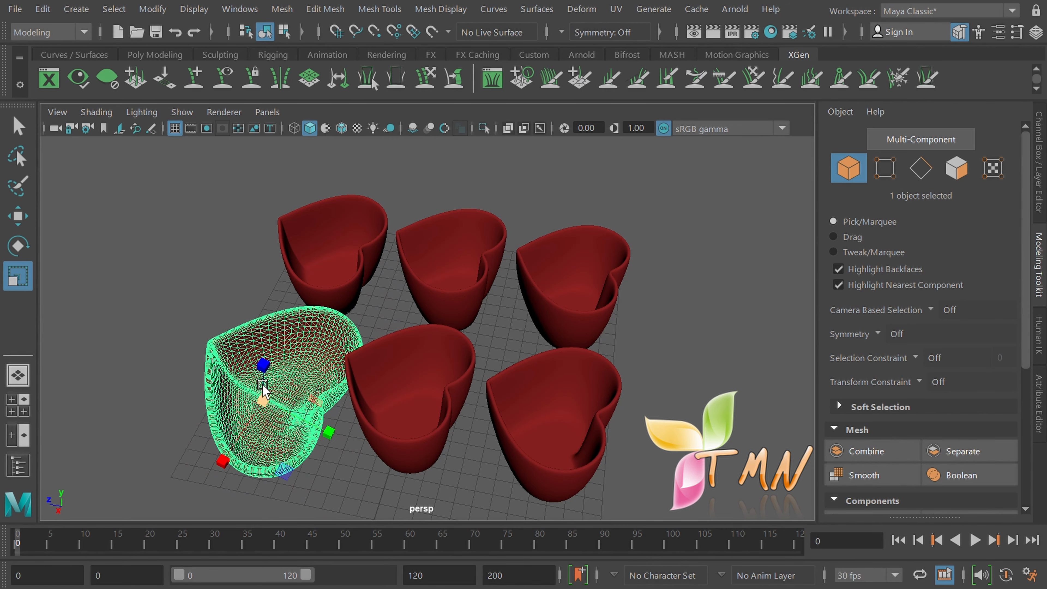
click(334, 473)
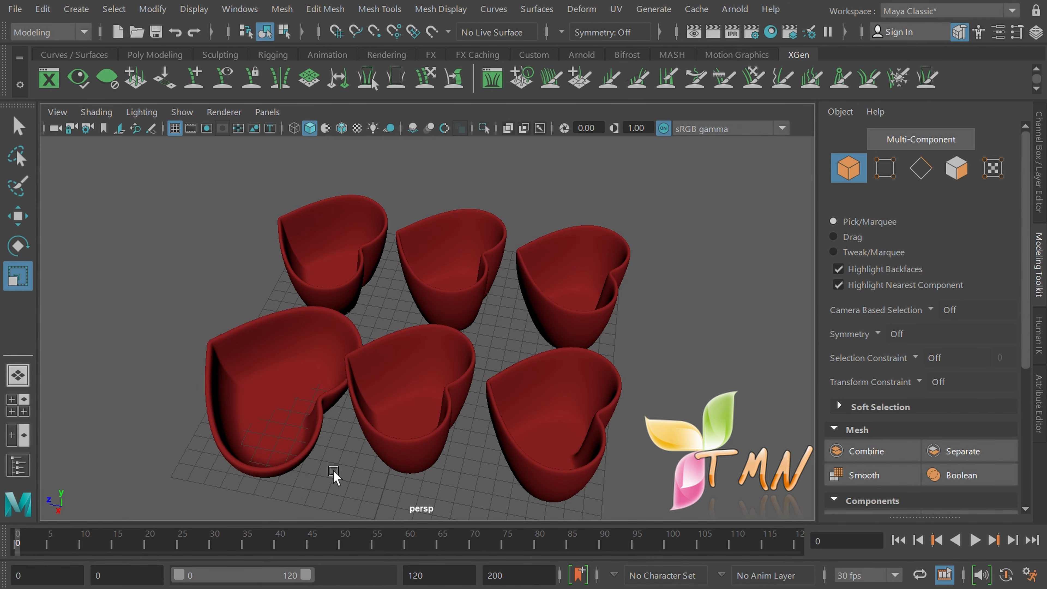
Enlarge the front-left and back-left bowls together evenly, then view the bowls from above
click(264, 387)
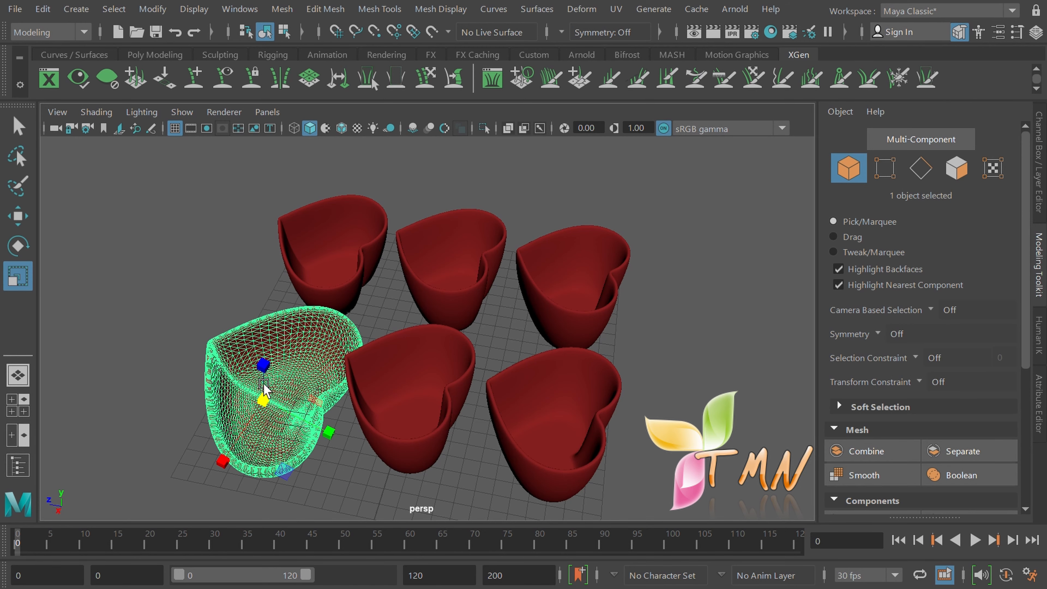
shift+click(321, 261)
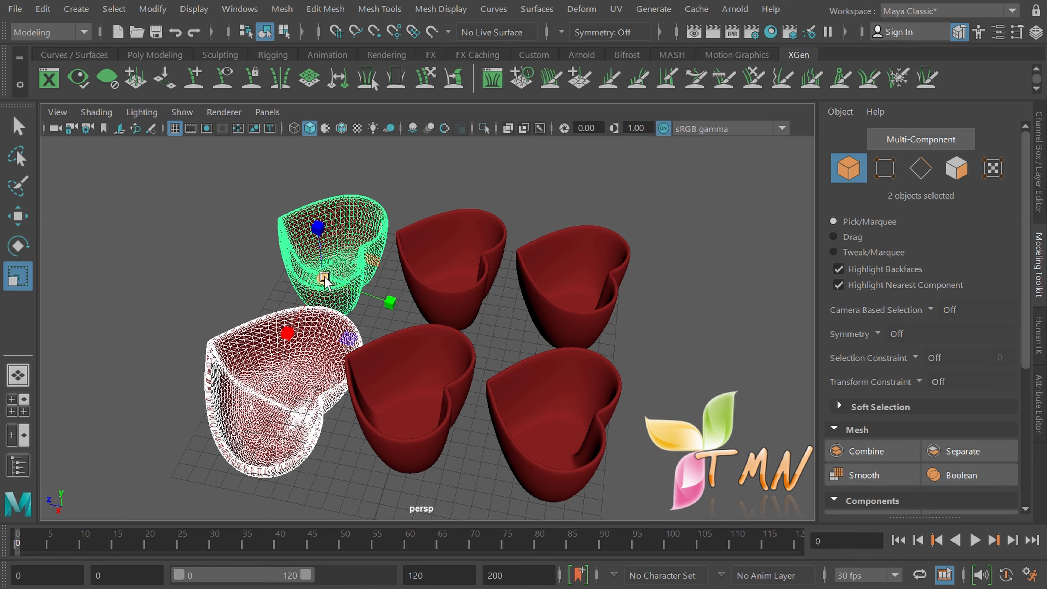
mouse_move(325, 282)
mouse_down()
mouse_move(416, 330)
mouse_move(351, 281)
mouse_move(333, 281)
mouse_up()
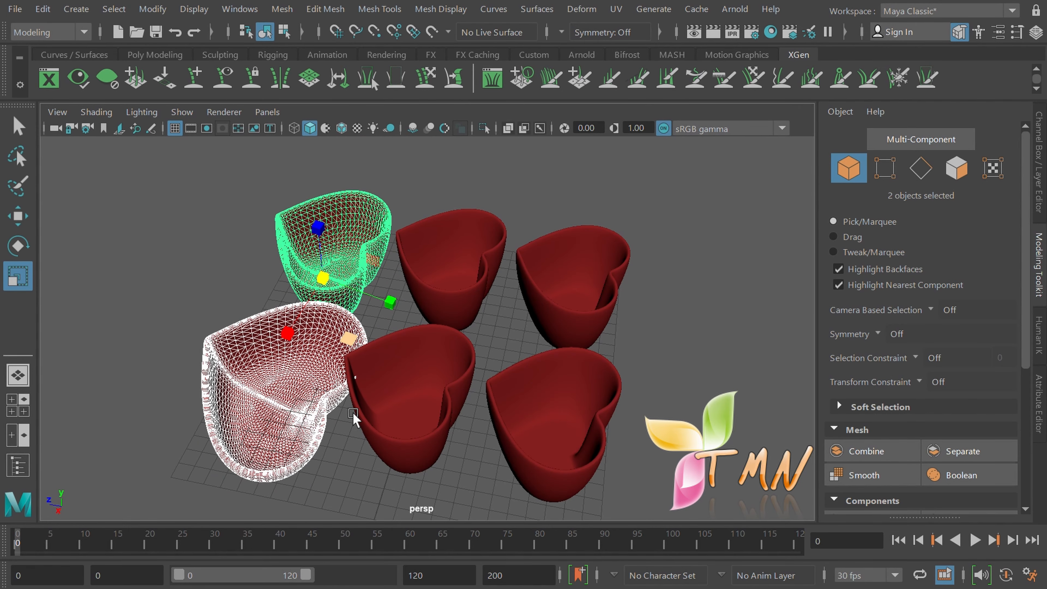
click(352, 464)
alt+drag(351, 464, 381, 444)
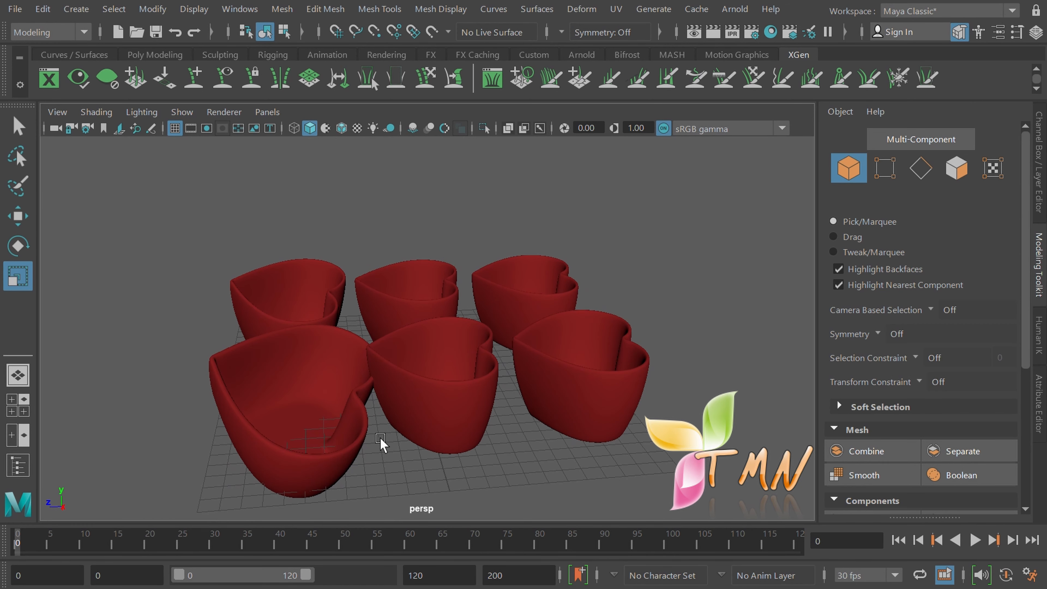
alt+drag(381, 444, 363, 483)
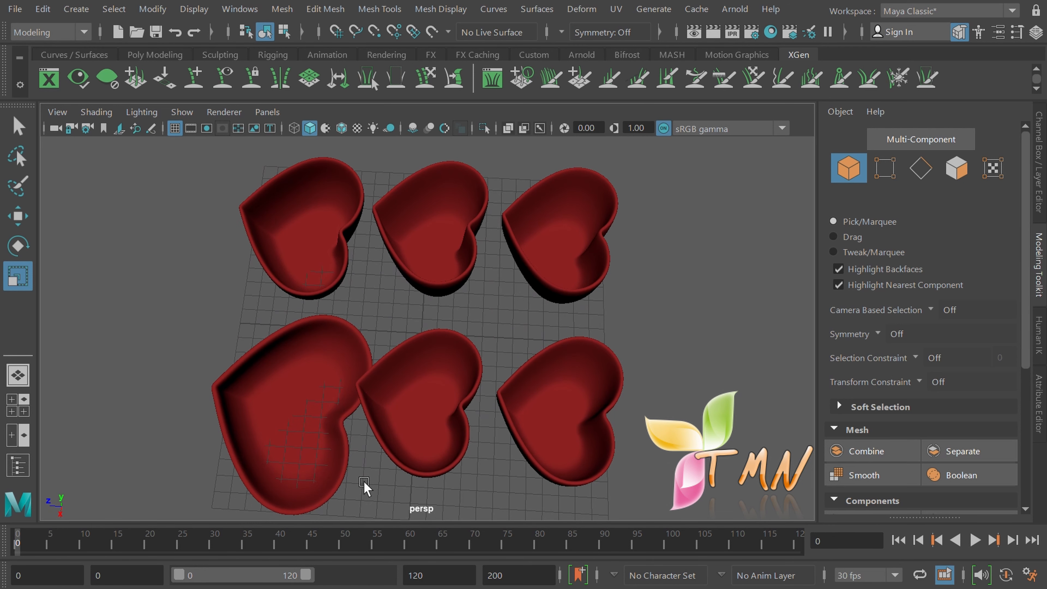